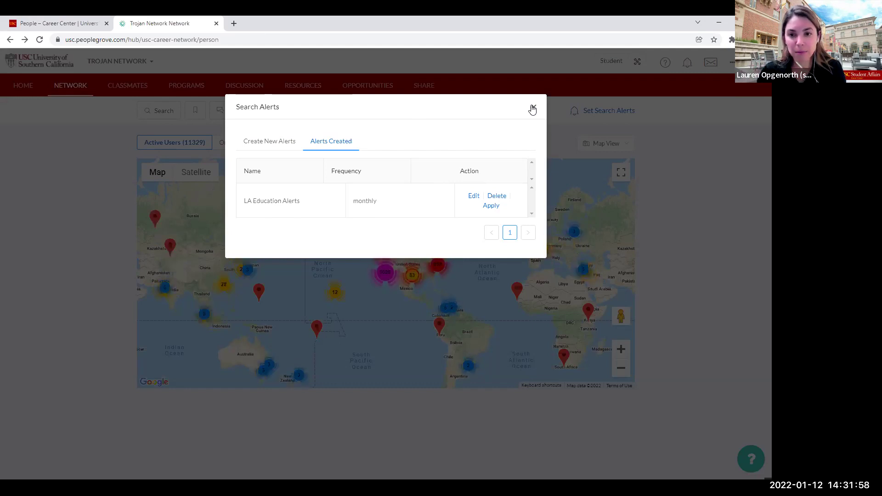
Close the search alerts window and switch the network members from the map to Card View.
click(532, 108)
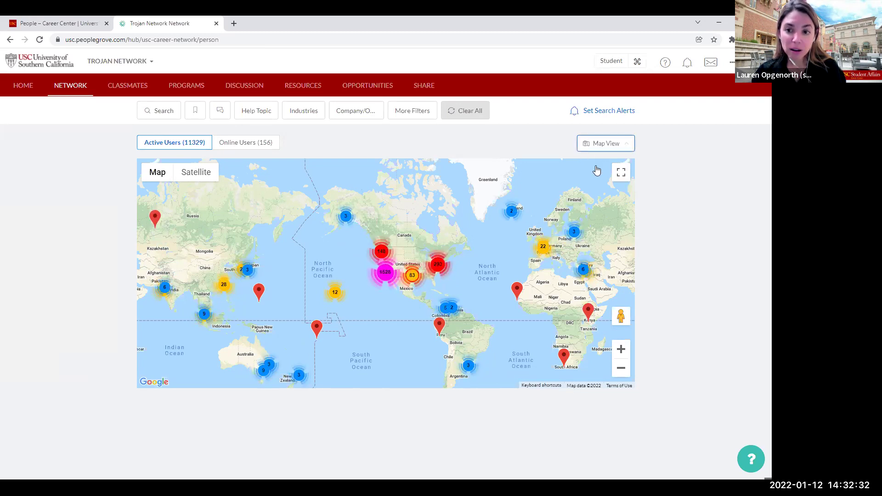
click(604, 143)
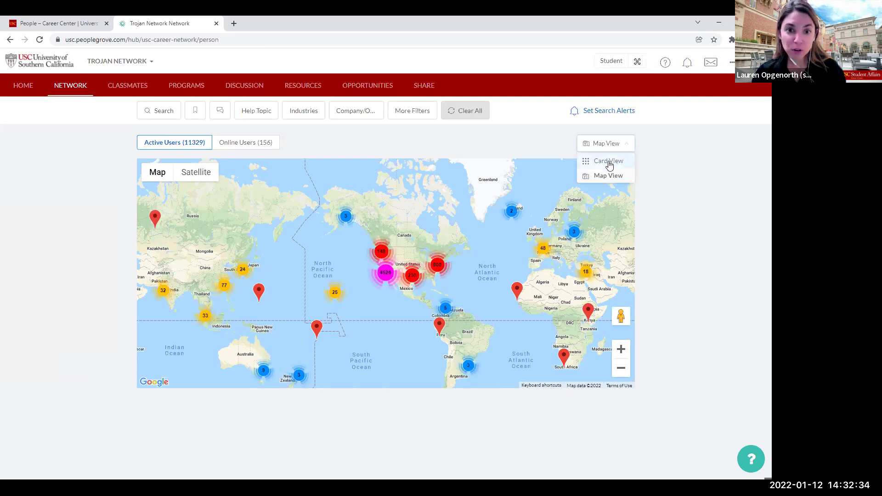
click(609, 161)
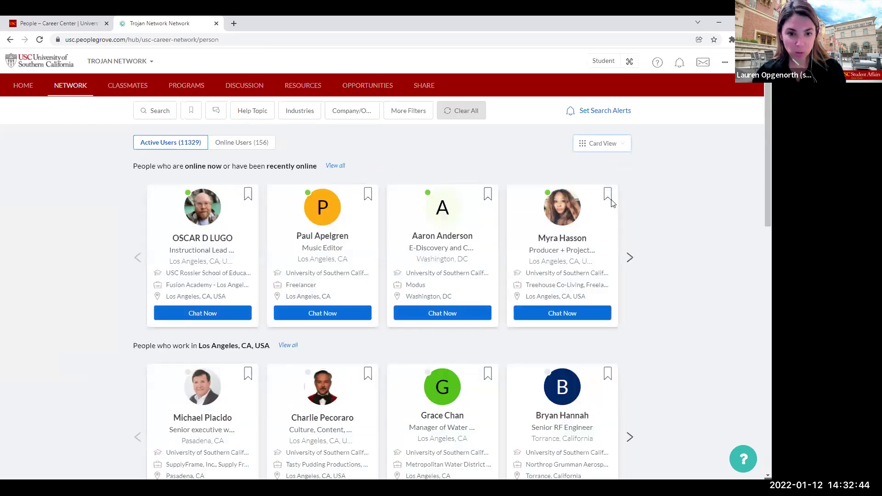
Start a connection message to the second member in the fraternity or sorority Communities group.
scroll(321, 230, down, 1)
scroll(207, 328, down, 4)
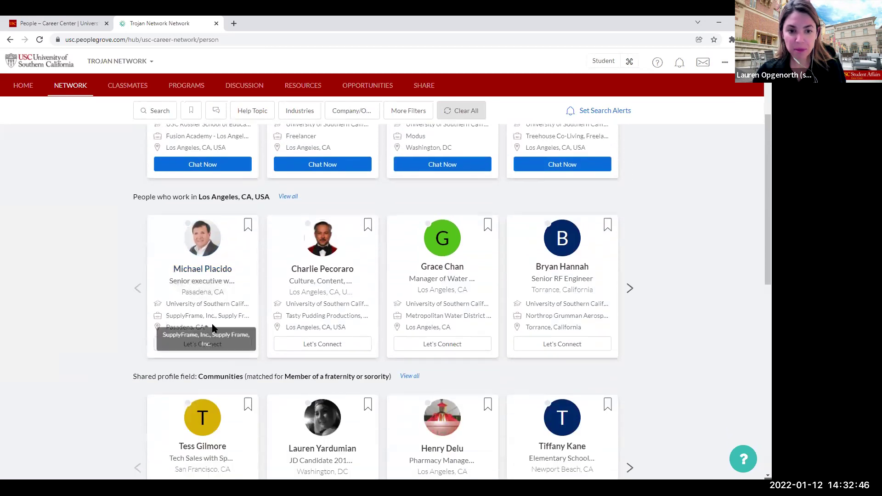
scroll(213, 328, down, 1)
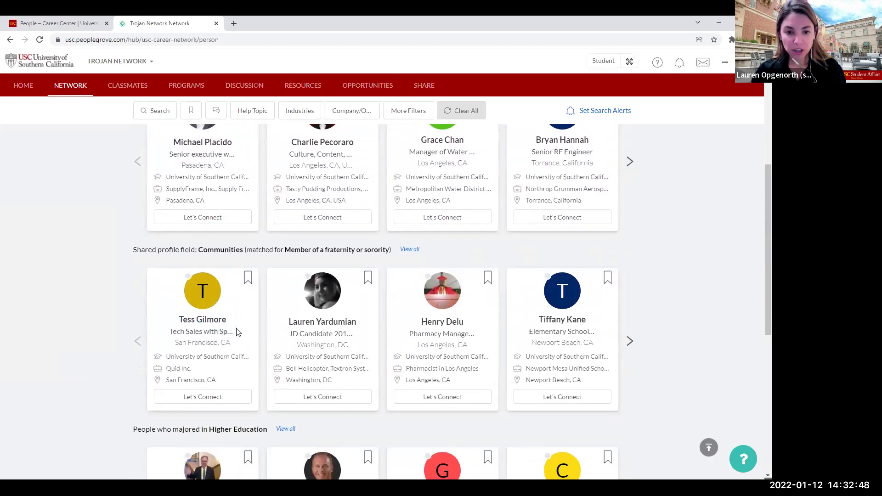
click(321, 398)
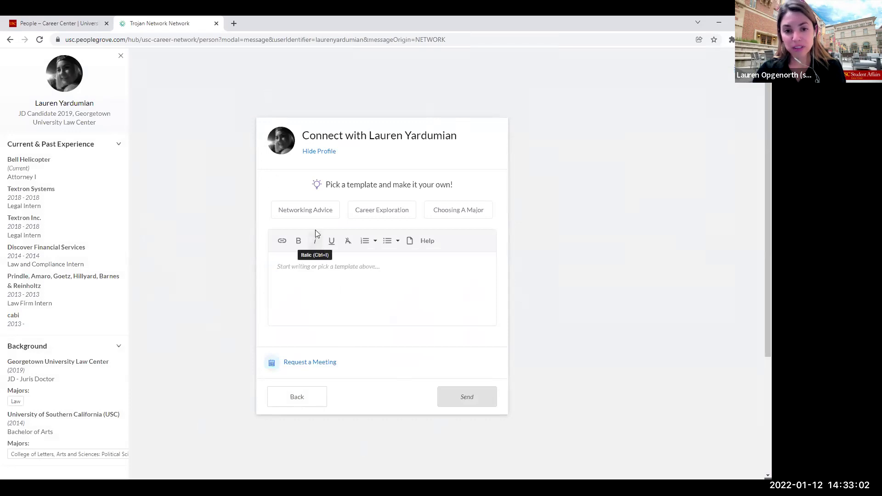
Compare the Networking Advice, Career Exploration and Choosing A Major message templates, and apply Networking Advice to the message.
click(305, 211)
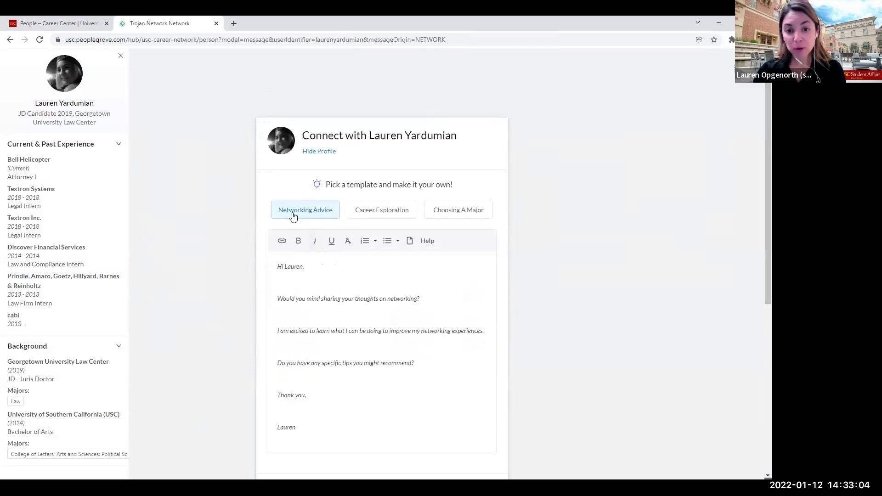
click(380, 216)
click(452, 209)
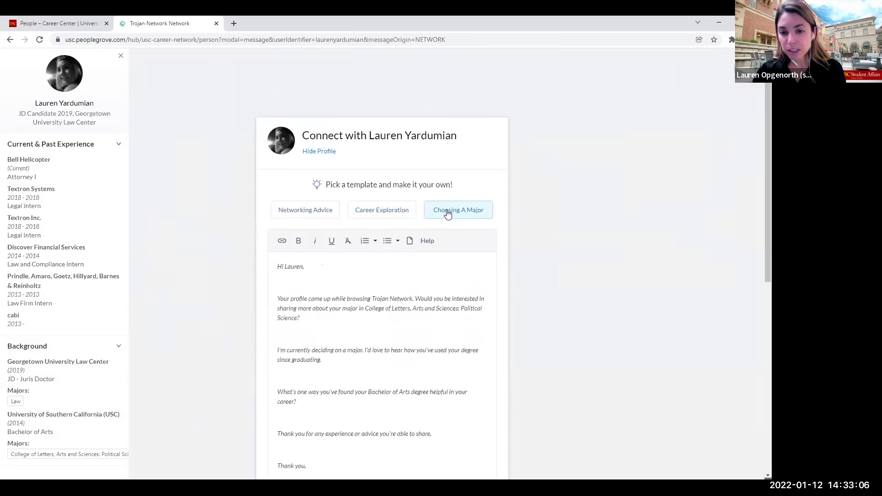
click(455, 211)
click(295, 214)
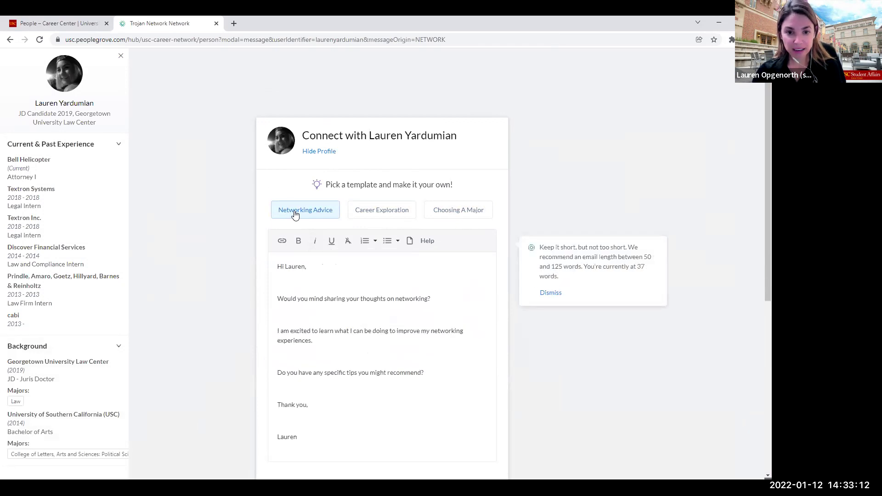
scroll(364, 323, down, 1)
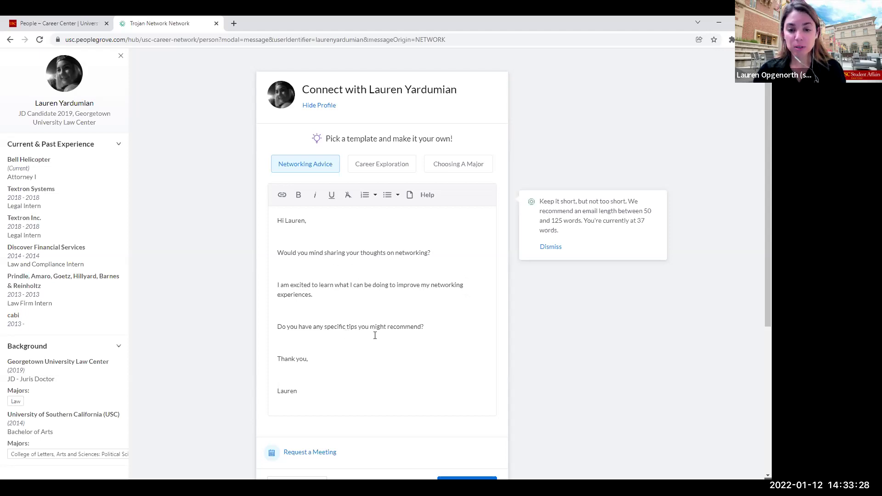
scroll(374, 338, down, 1)
scroll(375, 339, up, 3)
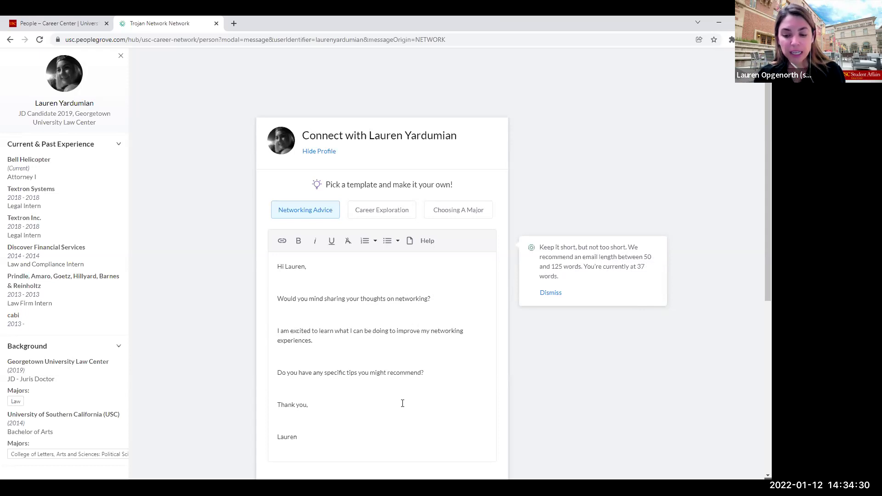
Try "Hey" as the greeting, change it back to "Hi", and add "I need a job." after the networking question.
double_click(277, 268)
text(Hey)
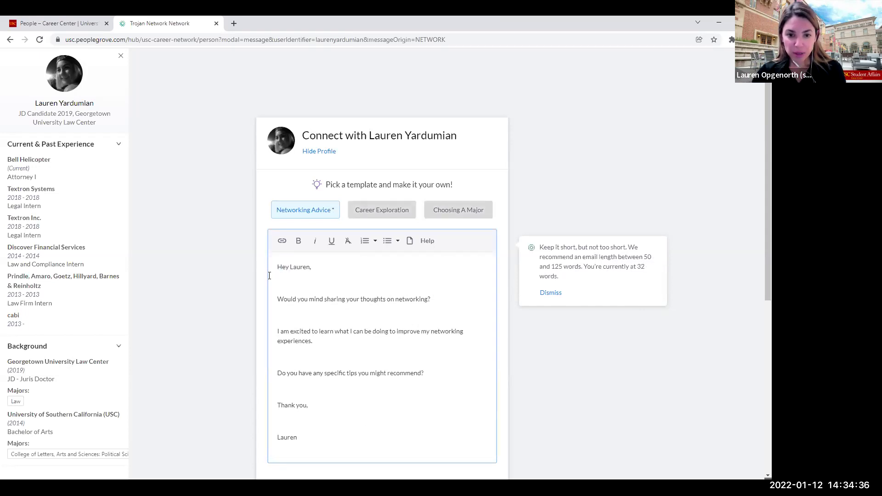
double_click(283, 265)
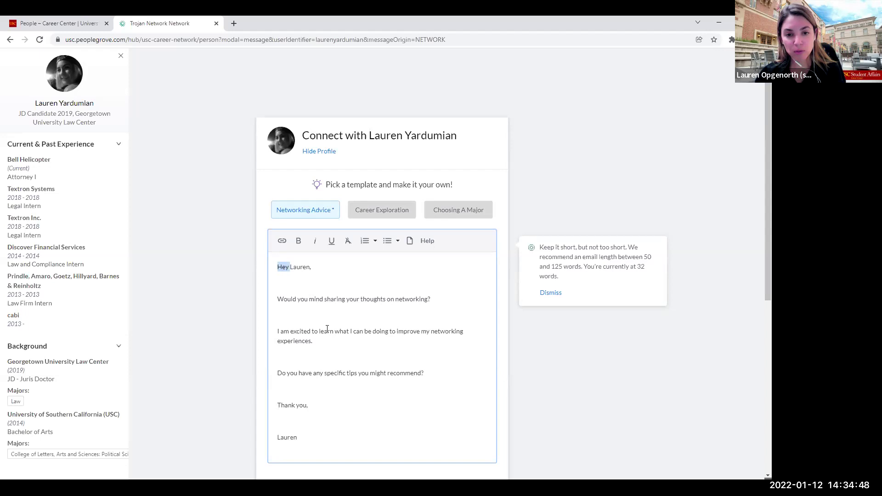
key(BackSpace)
text(Hi)
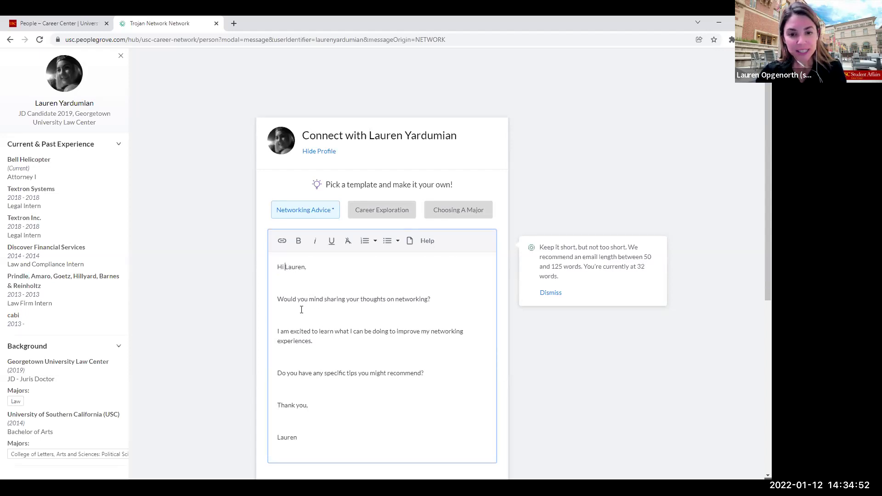
click(433, 299)
text(I need a job.)
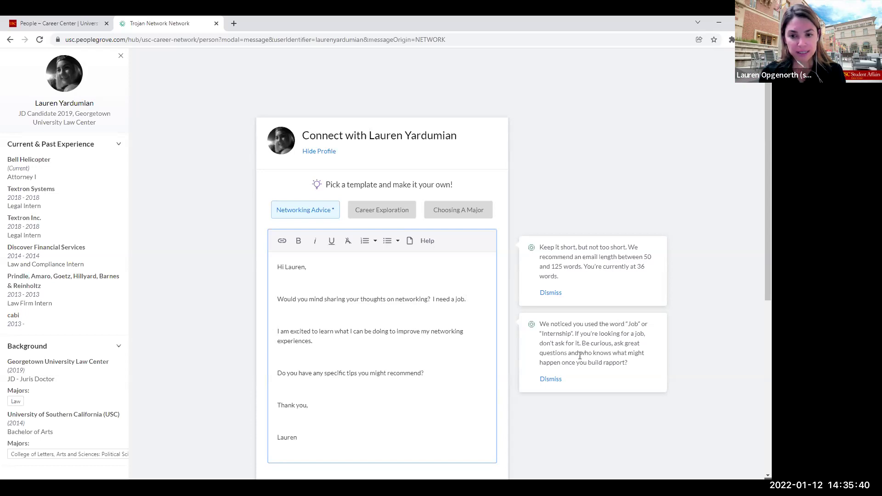
Review the message draft with its writing tips, and discard it to return to the community list.
scroll(606, 305, down, 1)
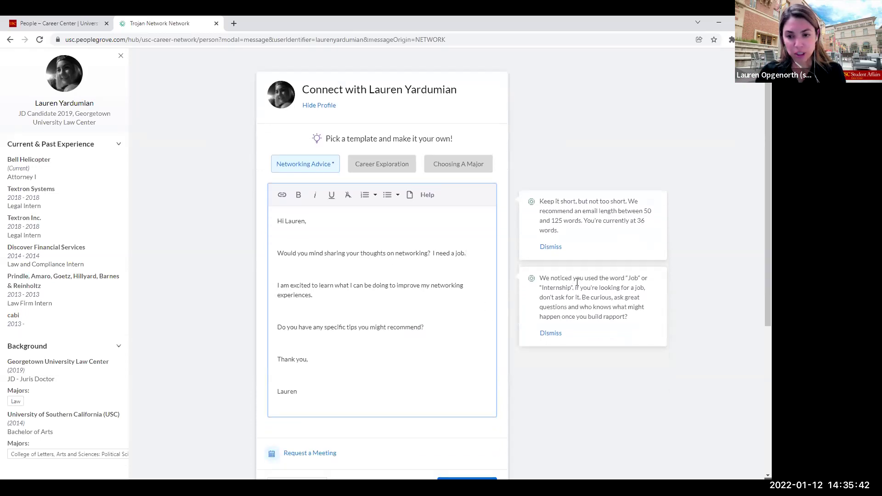
scroll(554, 317, down, 1)
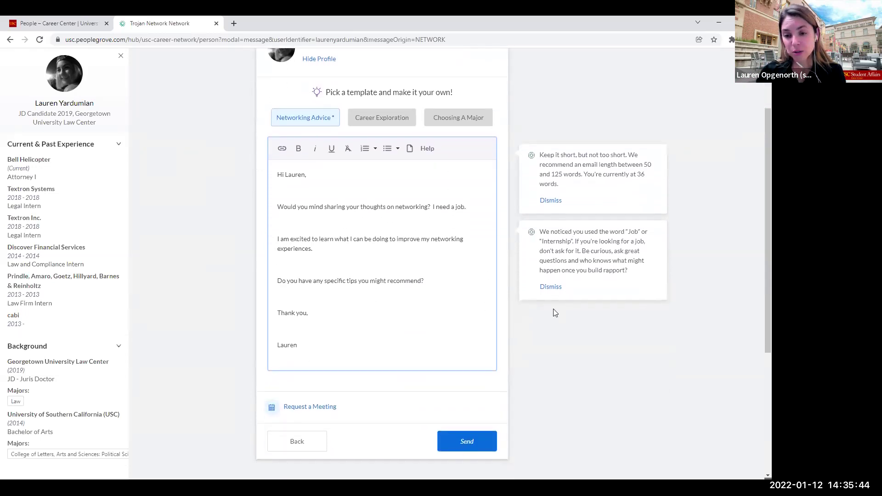
scroll(554, 312, down, 1)
scroll(374, 108, up, 1)
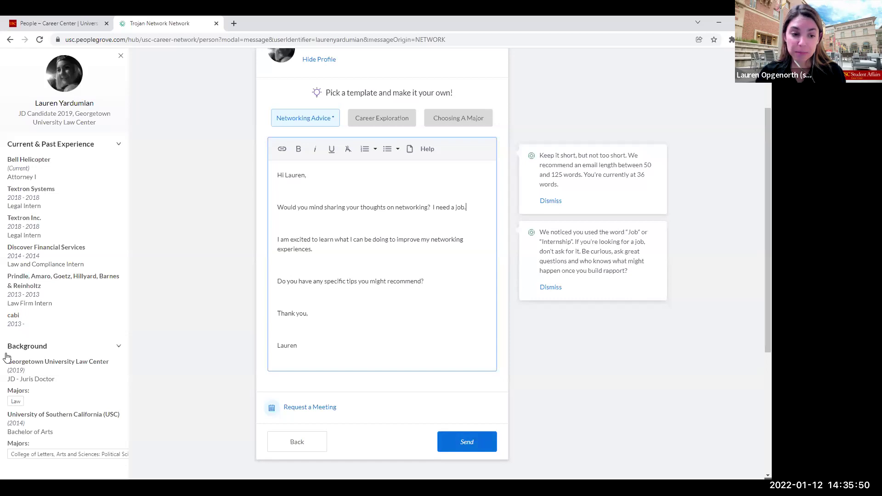
click(292, 440)
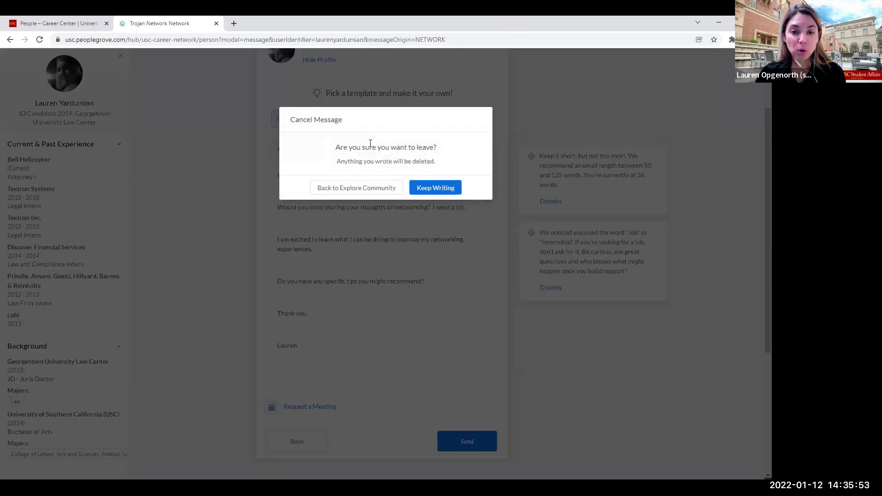
click(364, 192)
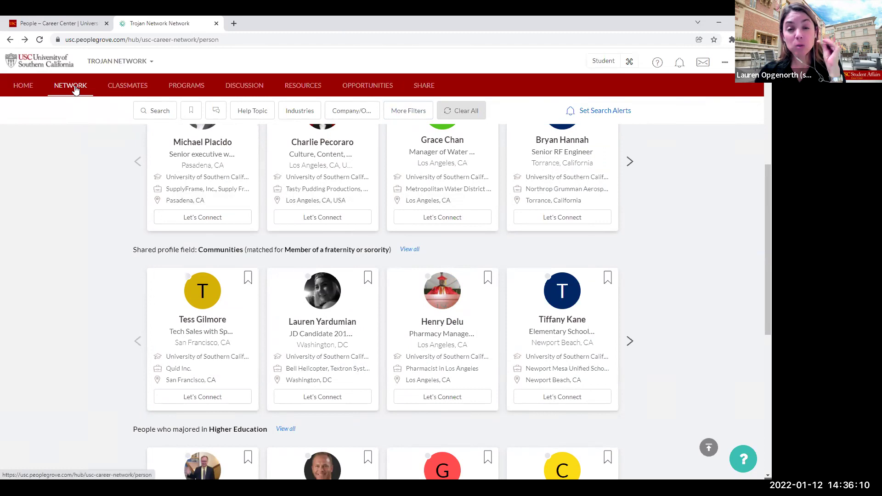
Browse the Classmates directory, including its additional filter categories and the suggested people groups.
click(121, 88)
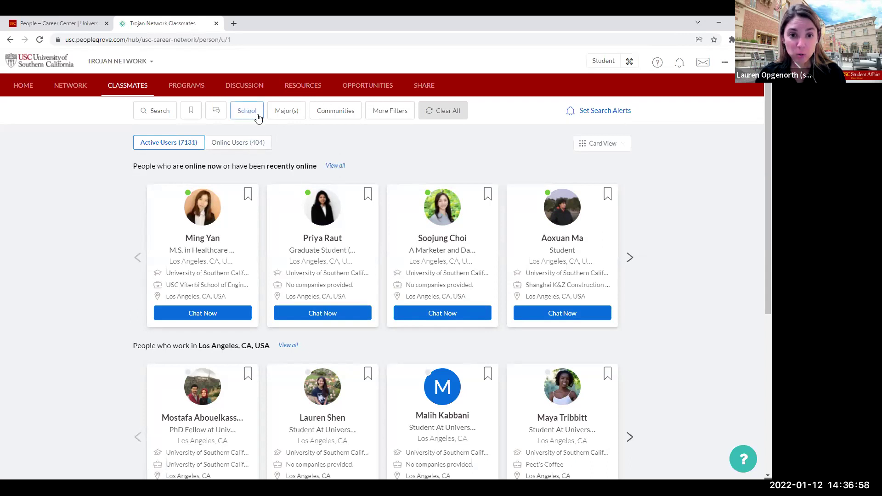
click(396, 110)
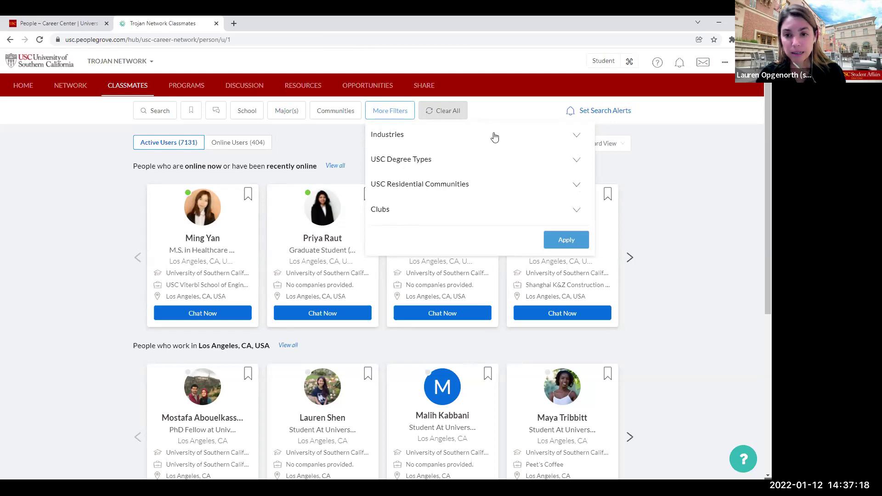
click(322, 139)
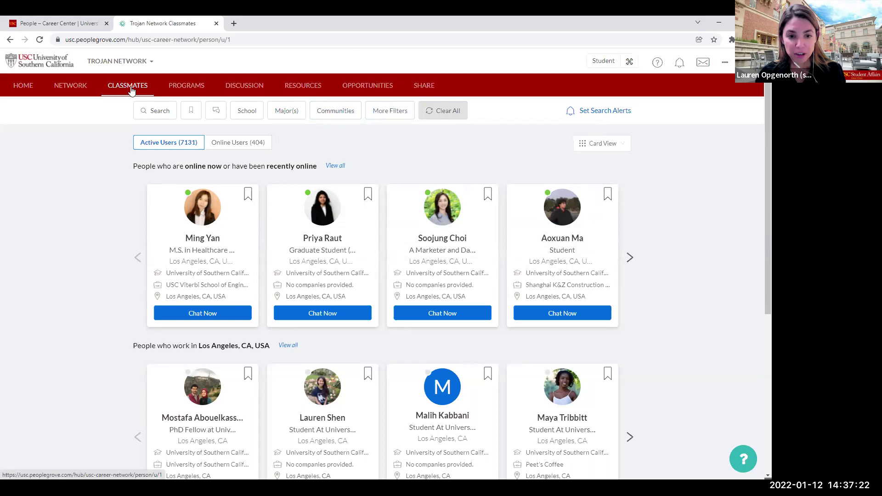
scroll(202, 313, down, 1)
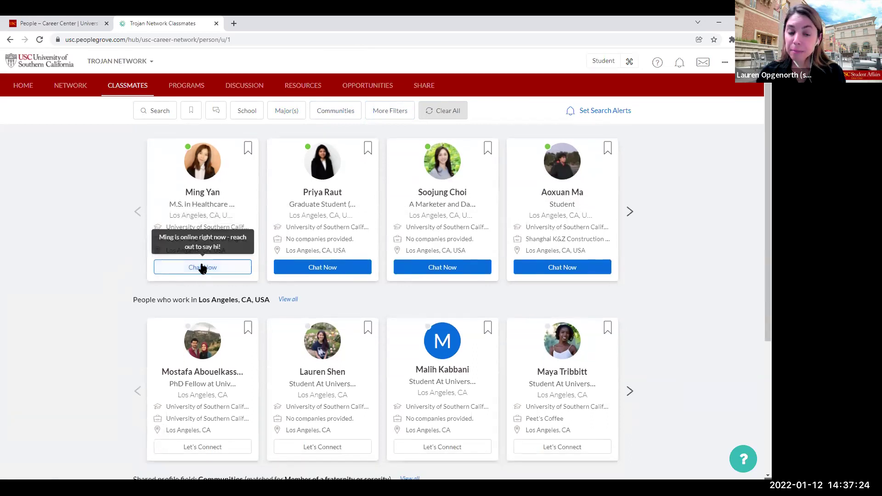
scroll(187, 361, down, 2)
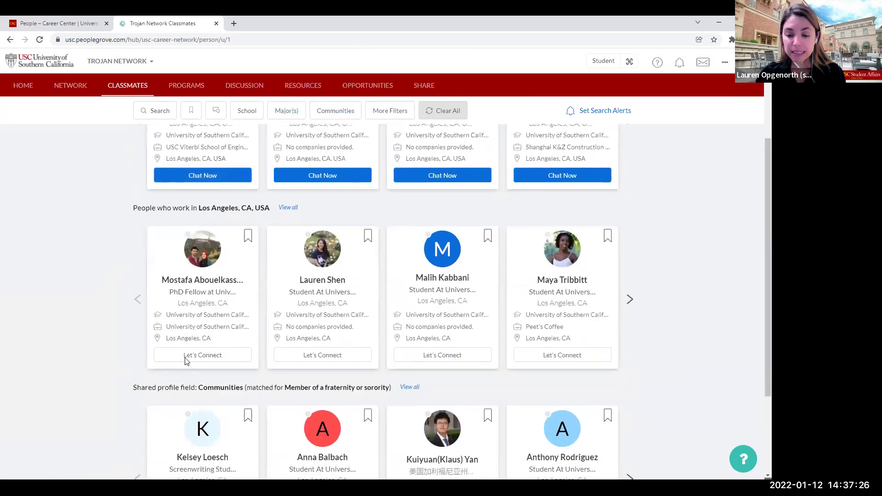
scroll(197, 281, up, 3)
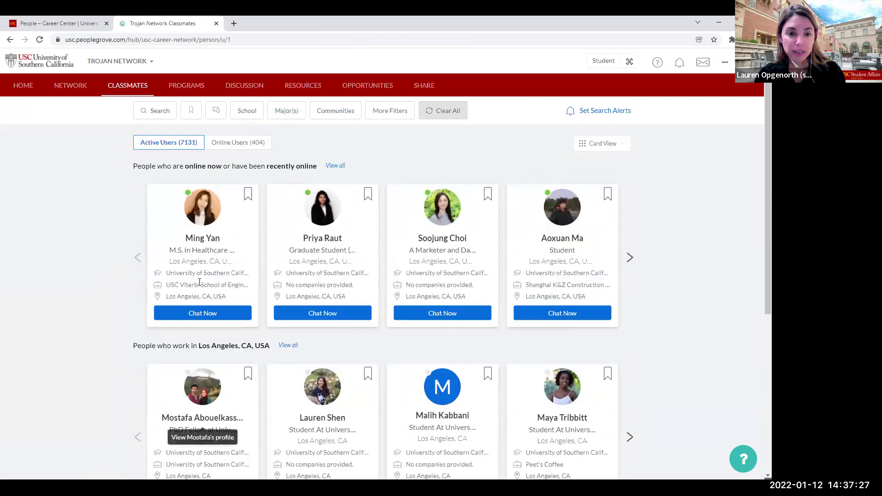
Open the list of all mentorship programs.
click(180, 88)
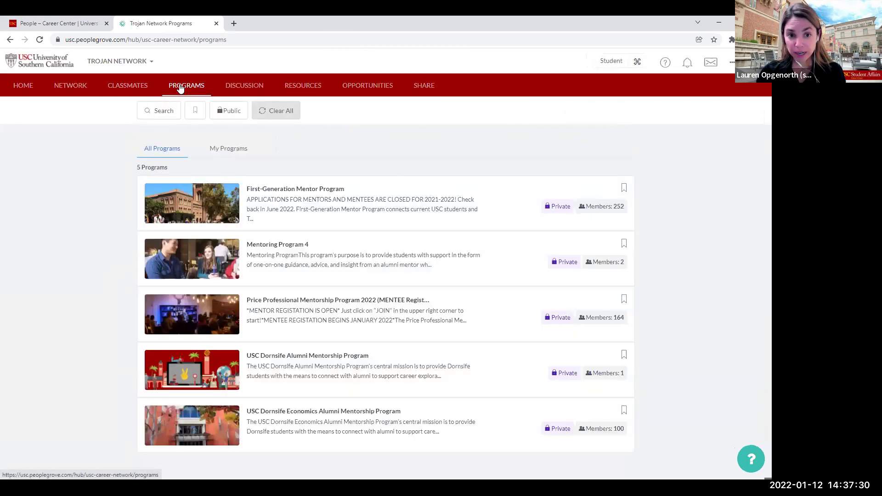